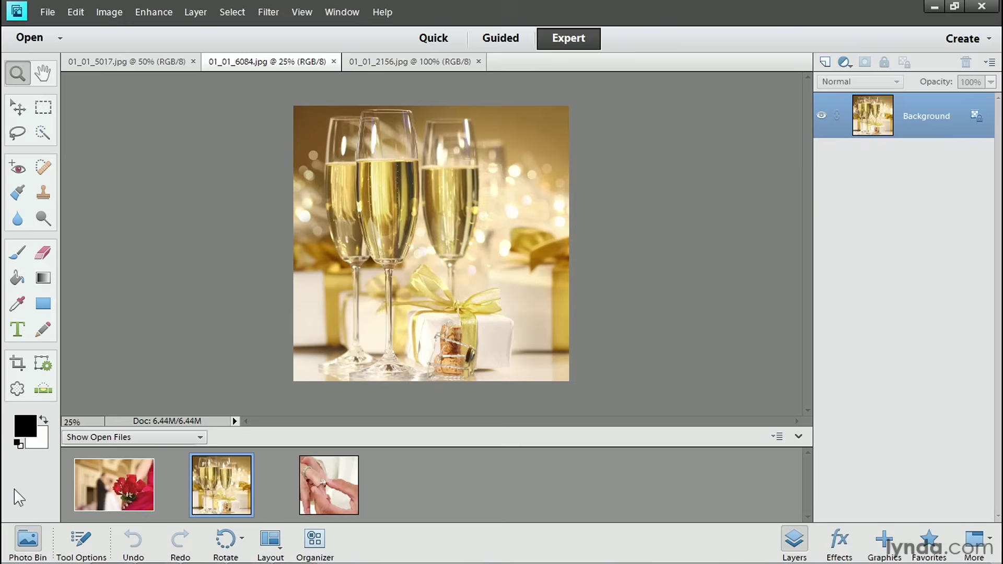
pyautogui.click(109, 489)
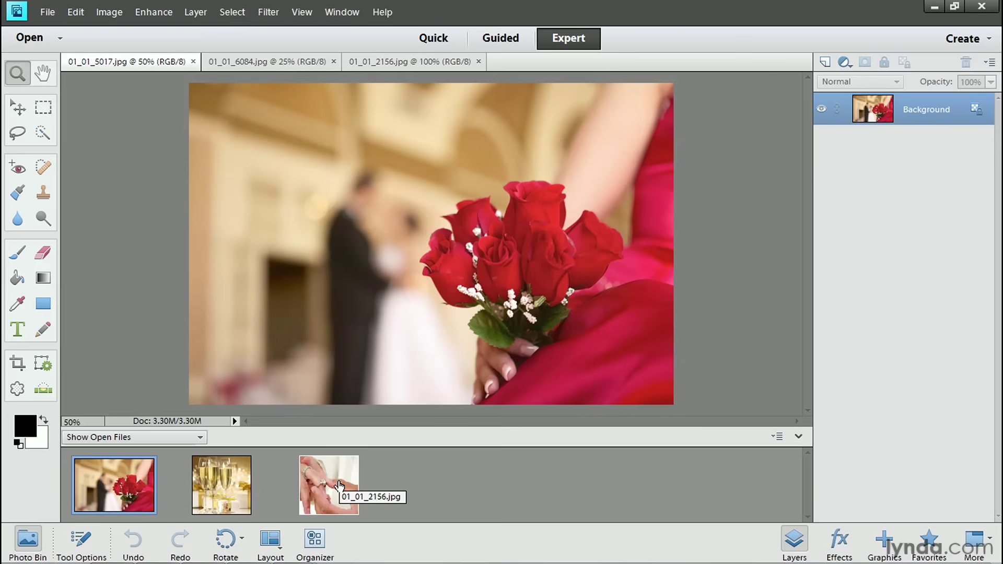
pyautogui.moveTo(339, 486); pyautogui.dragTo(395, 249)
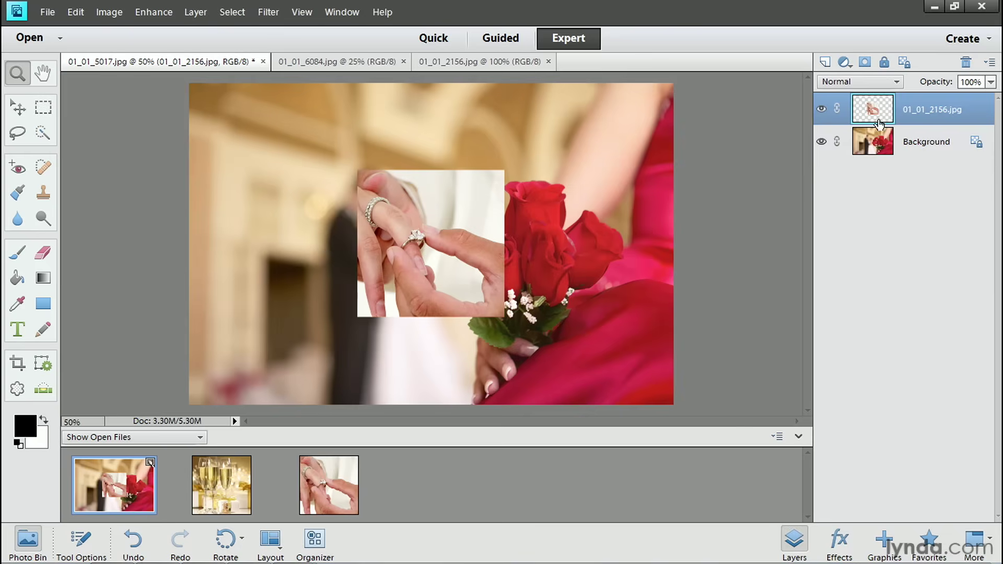
# Step: Rename the ring photo's layer in the Layers panel to 'ring'
pyautogui.doubleClick(910, 120)
pyautogui.write('ring')
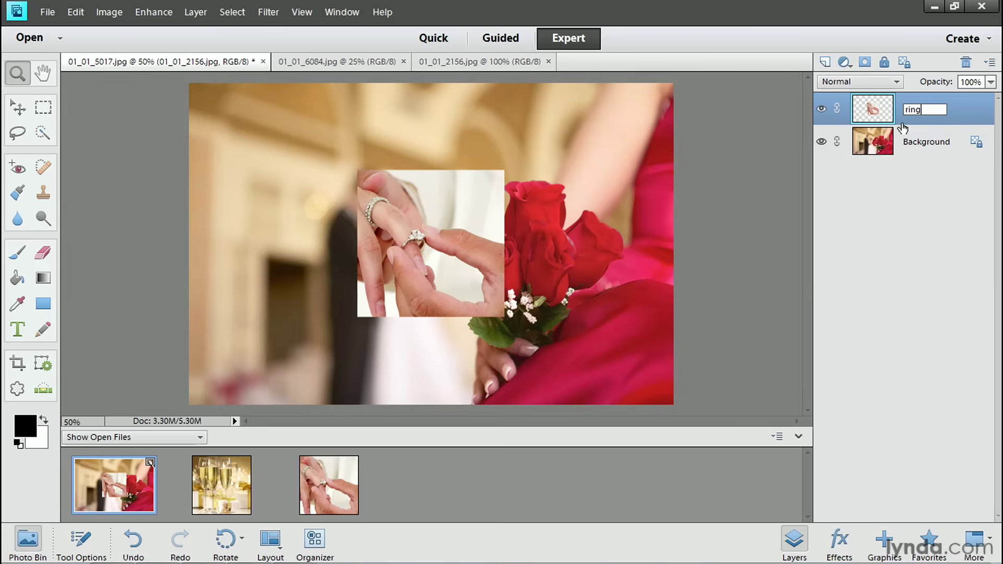
pyautogui.press('Return')
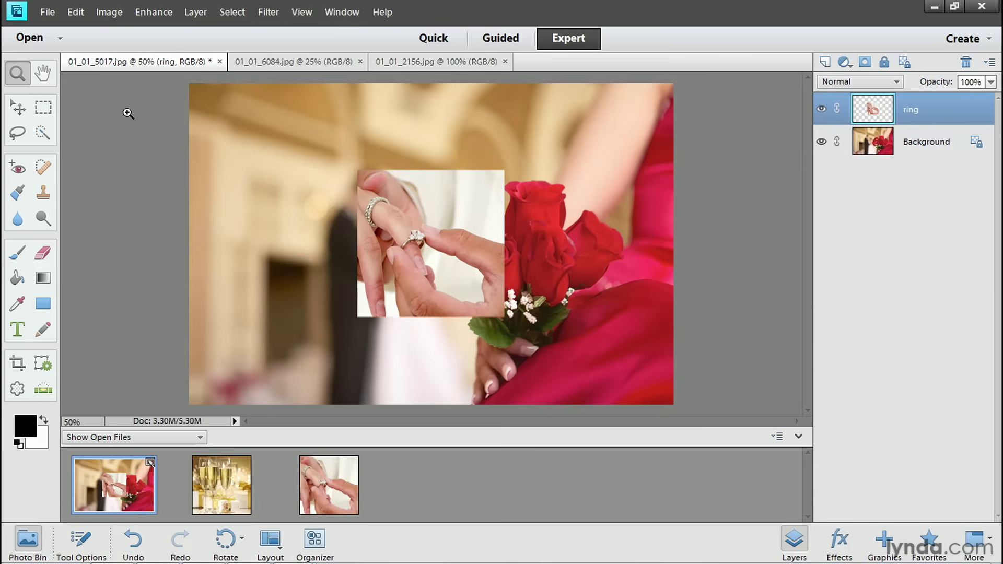
# Step: Move the ring photo toward the top-left, scale it down proportionally, and nudge it slightly right
pyautogui.click(17, 114)
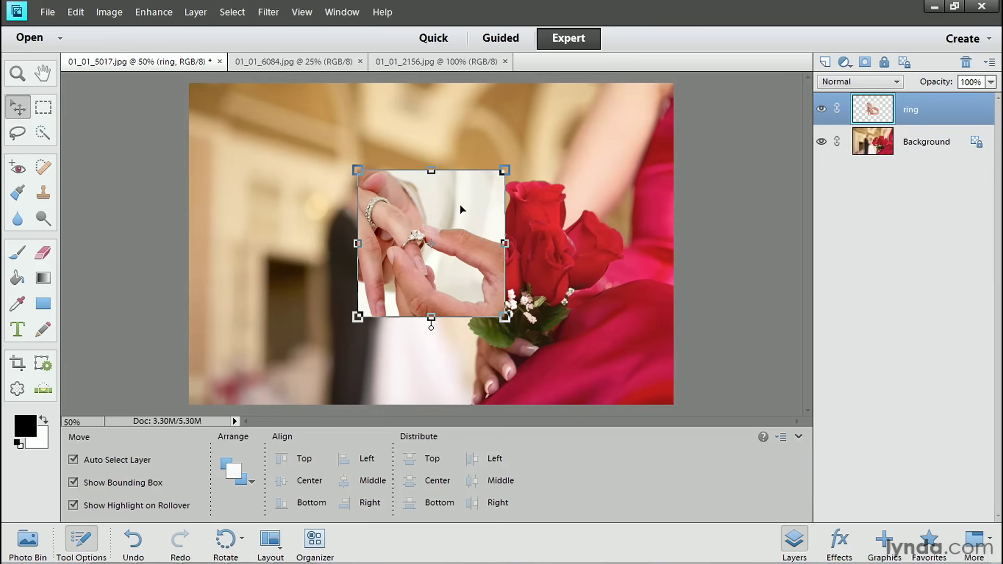
pyautogui.moveTo(462, 246); pyautogui.dragTo(313, 175)
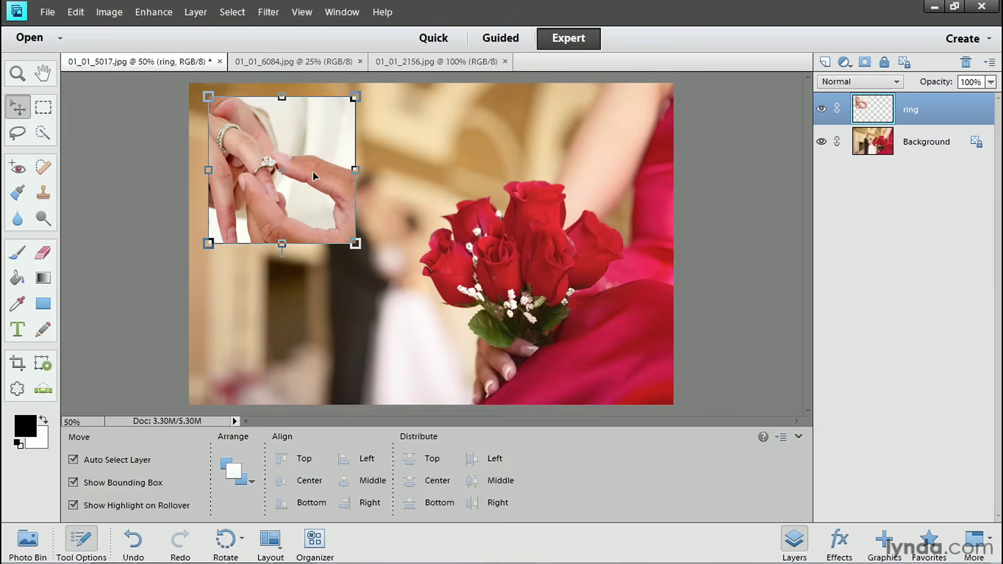
pyautogui.moveTo(356, 243); pyautogui.dragTo(291, 179)
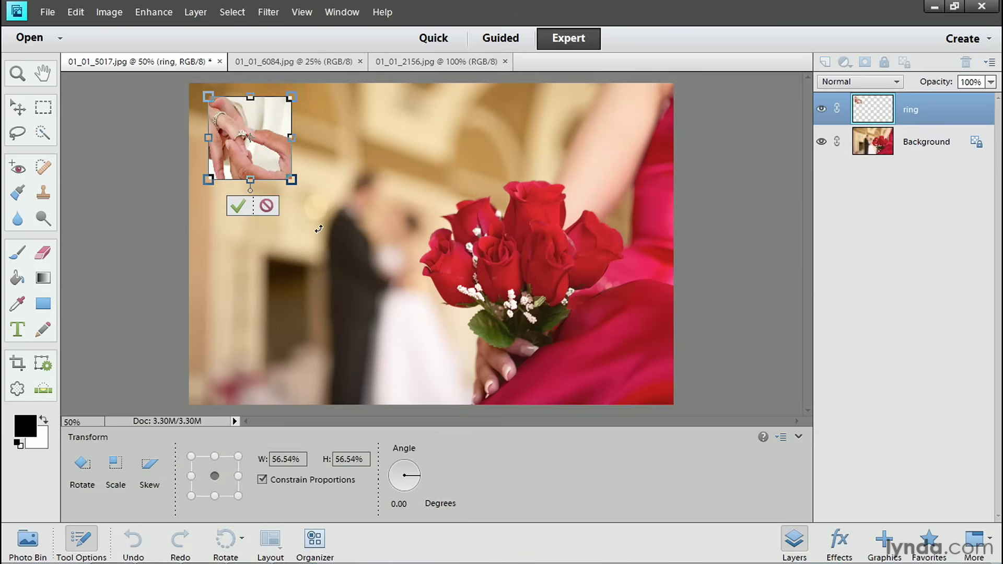
pyautogui.click(238, 207)
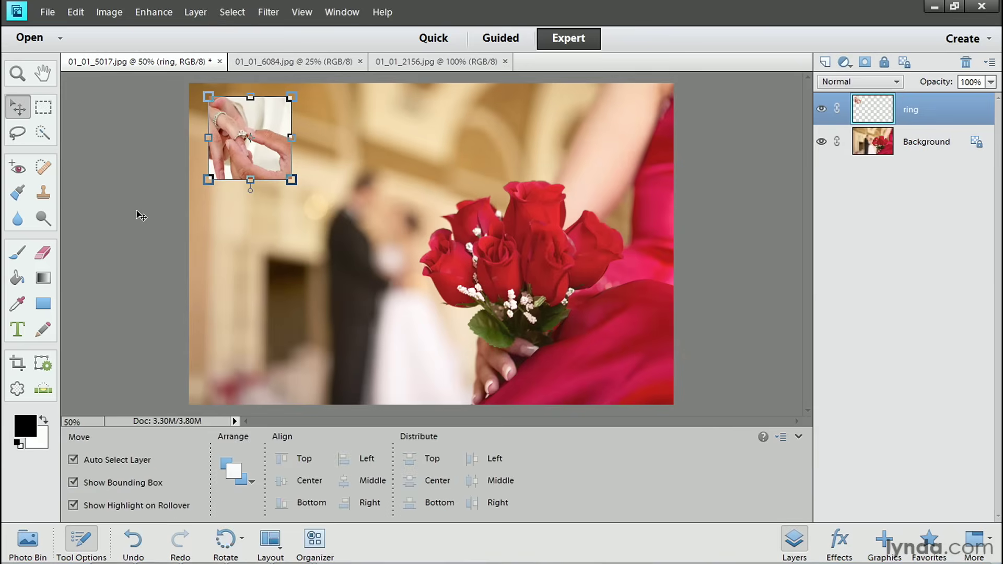
pyautogui.moveTo(230, 155); pyautogui.dragTo(247, 168)
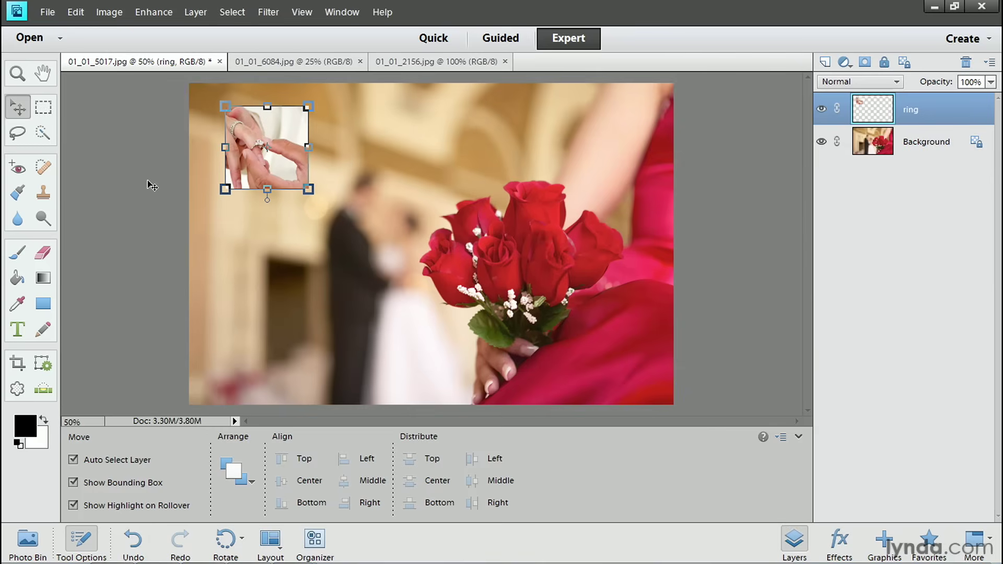
pyautogui.click(43, 73)
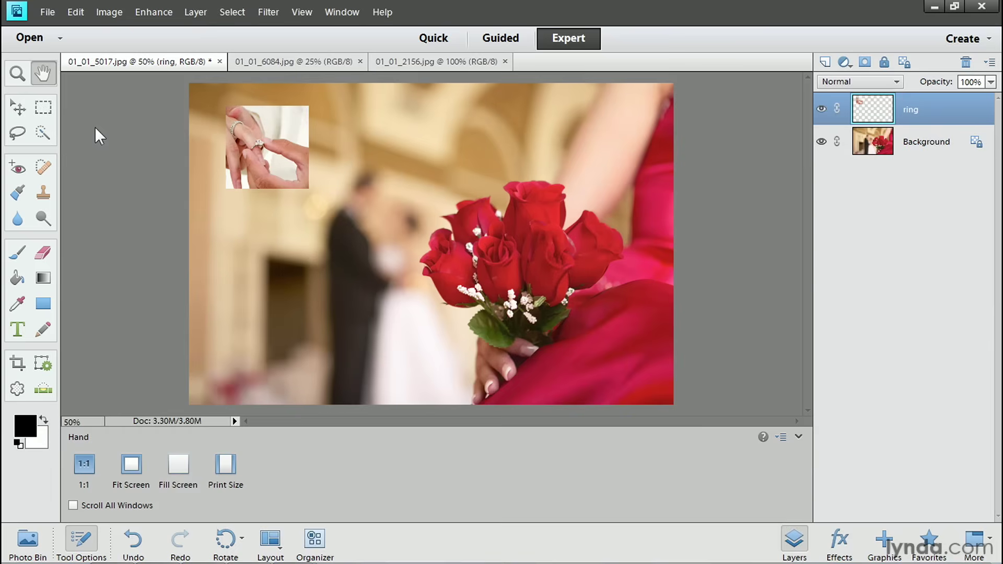
# Step: Drag the champagne thumbnail from the Photo Bin onto the canvas as a new layer
pyautogui.click(27, 541)
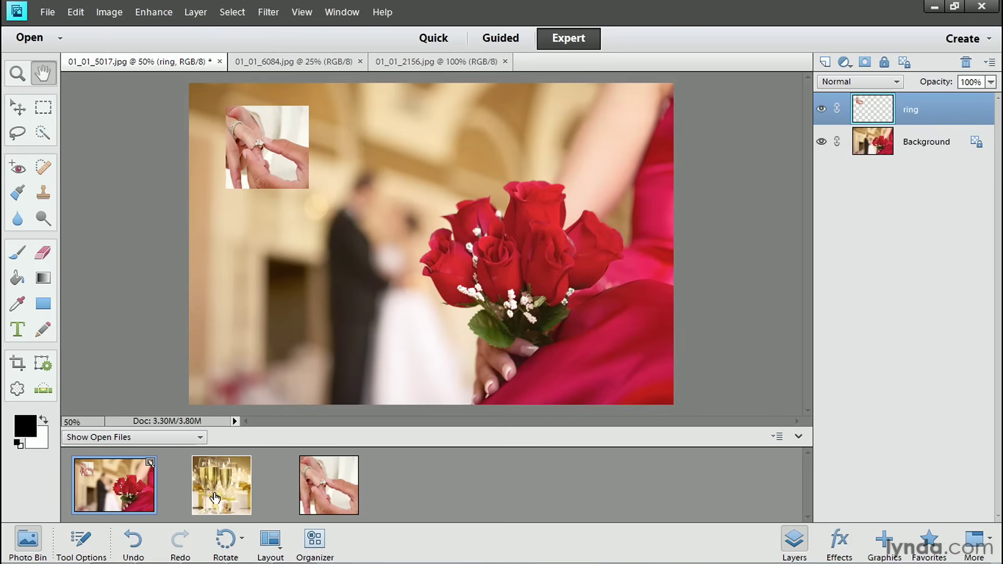
pyautogui.moveTo(219, 496); pyautogui.dragTo(425, 245)
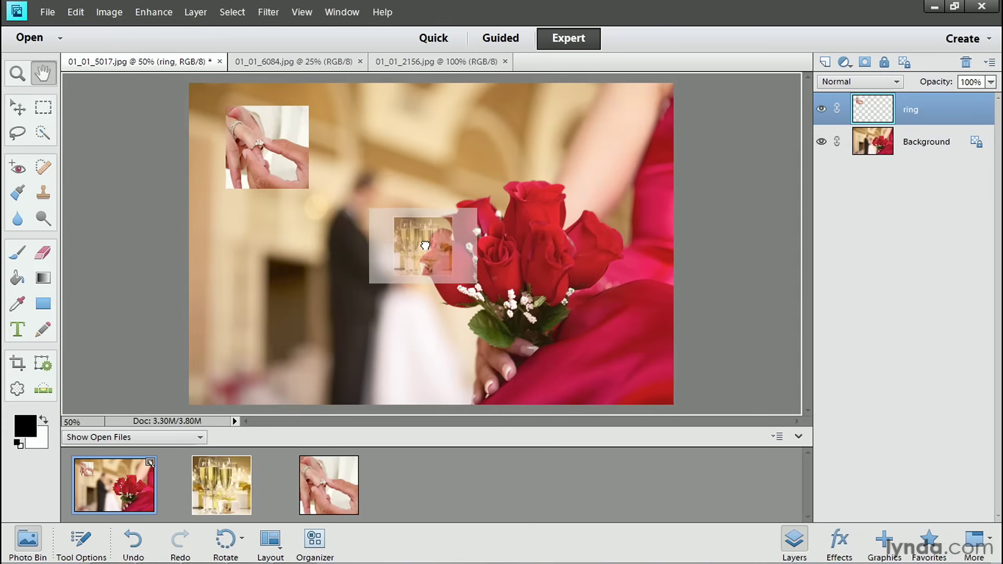
pyautogui.moveTo(426, 245); pyautogui.dragTo(424, 240)
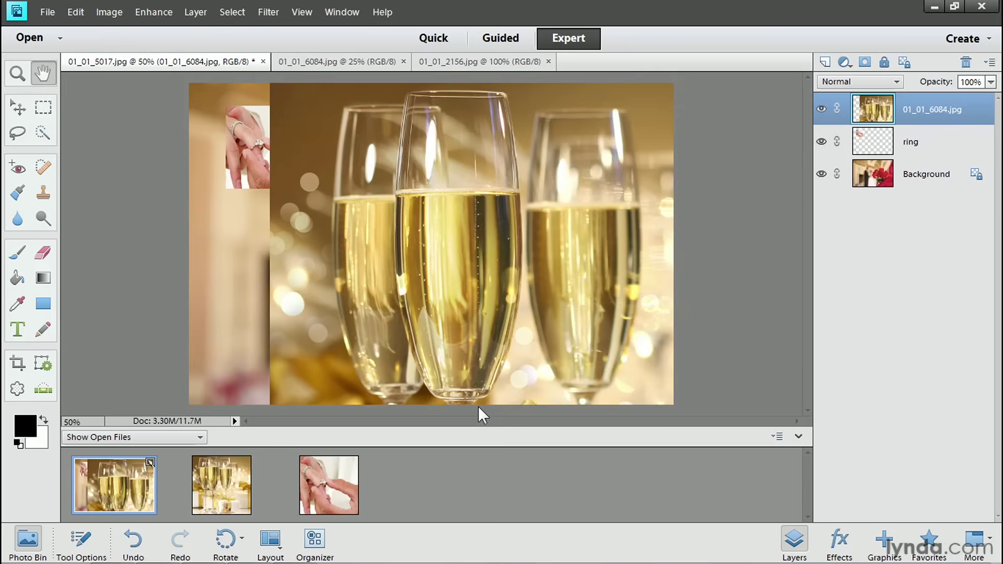
pyautogui.click(18, 108)
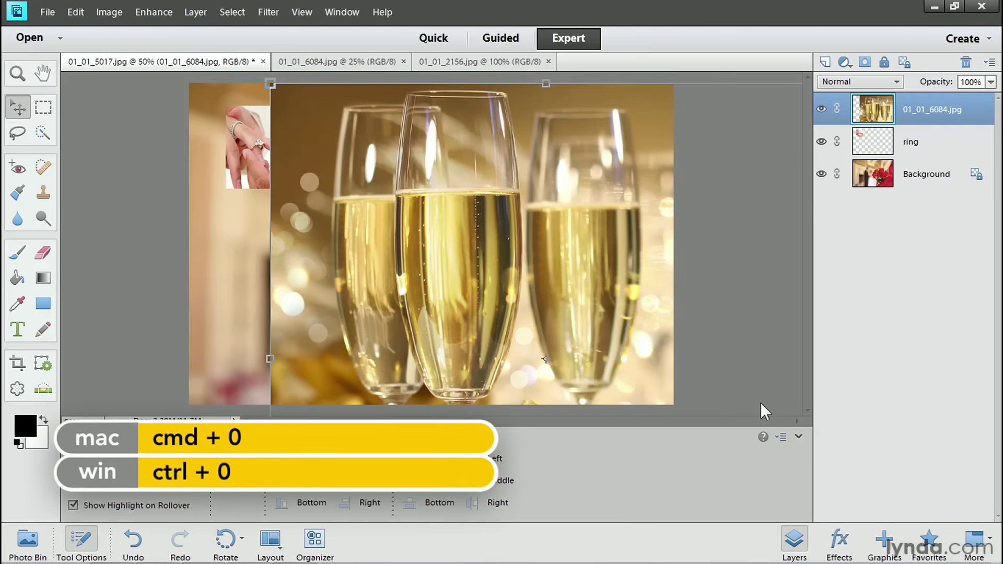
# Step: Fit the champagne layer's bounds in view, scale it to about 27.61%, then zoom back in
pyautogui.hotkey('ctrl', '0')
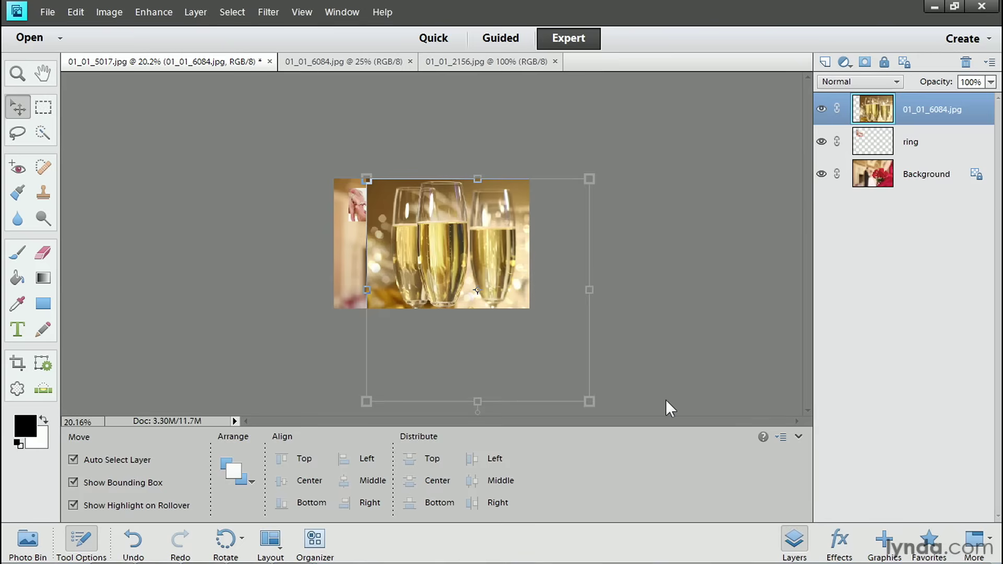
pyautogui.moveTo(588, 401); pyautogui.dragTo(428, 239)
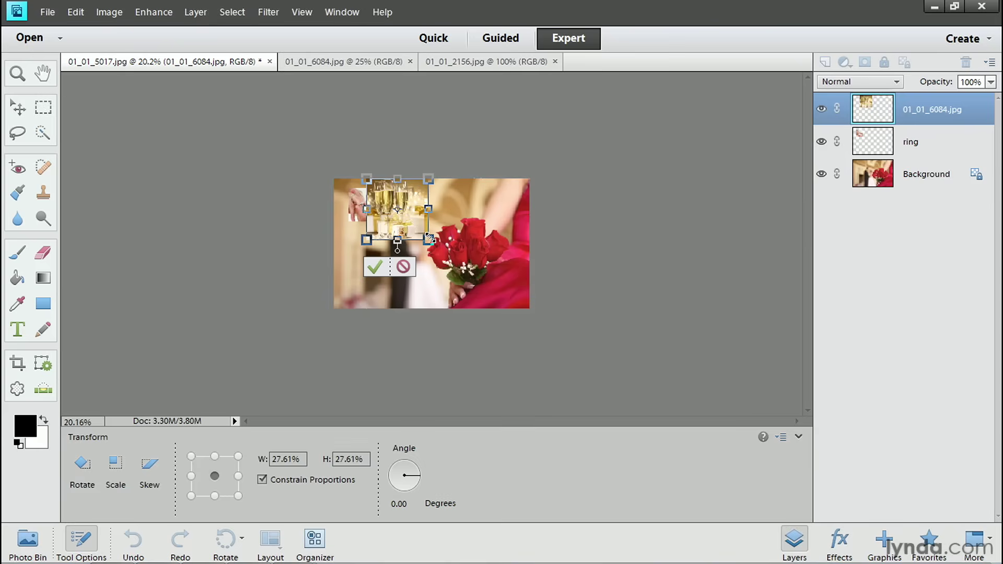
pyautogui.hotkey('ctrl', '+')
pyautogui.hotkey('ctrl', '+')
pyautogui.hotkey('ctrl', '+')
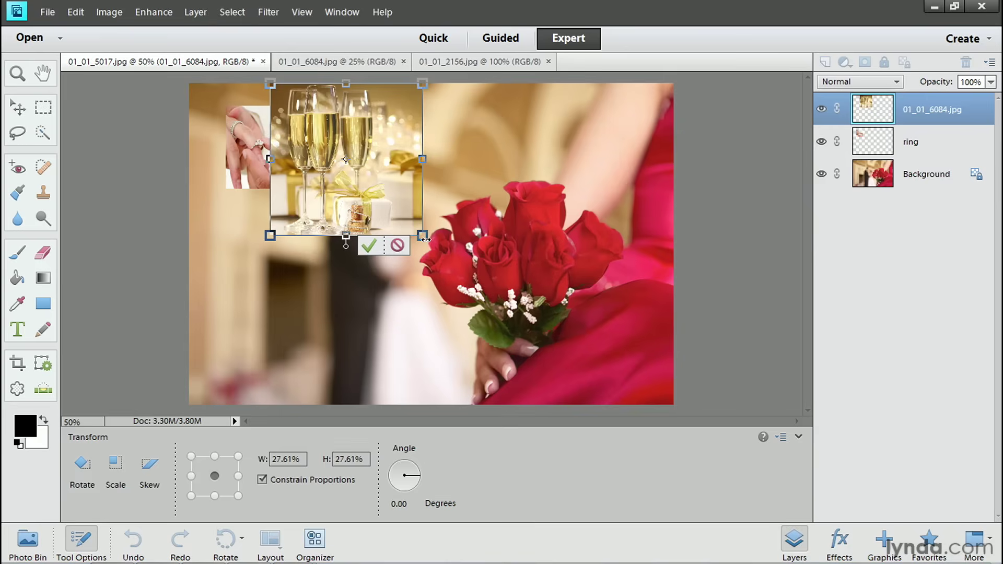
# Step: Shrink the champagne photo to 17.48% and place it directly below the ring photo
pyautogui.moveTo(417, 238); pyautogui.dragTo(368, 181)
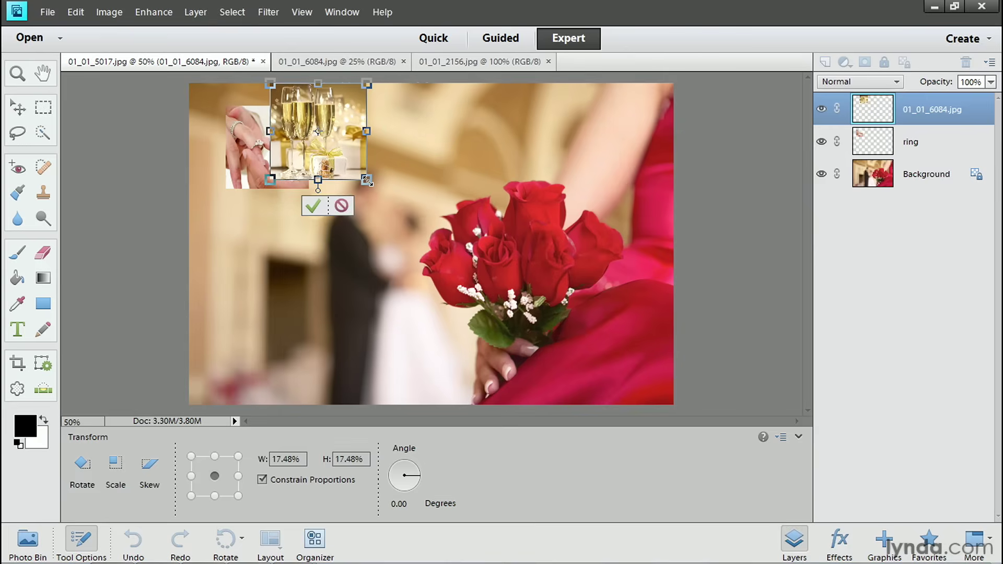
pyautogui.click(314, 207)
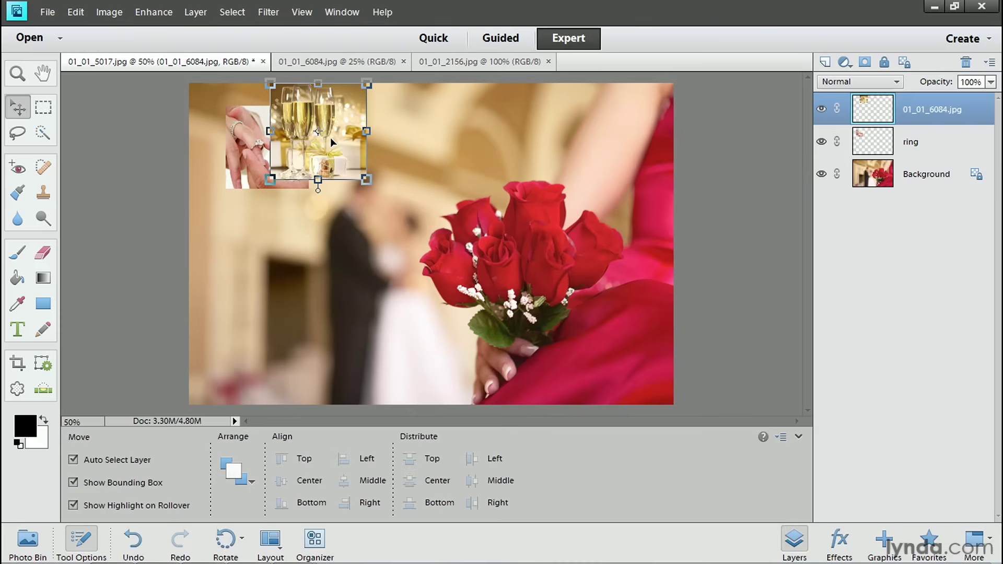
pyautogui.moveTo(330, 137); pyautogui.dragTo(287, 248)
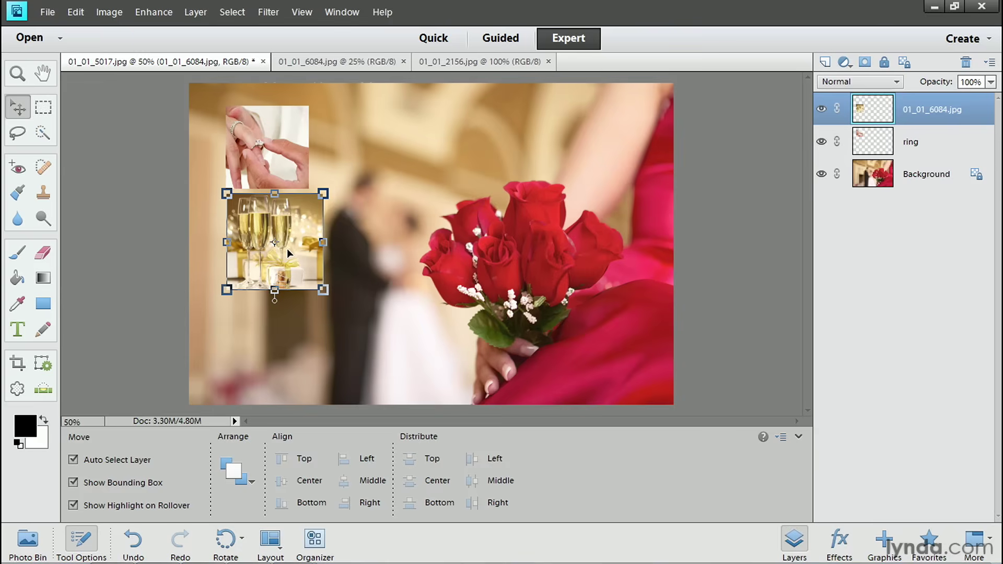
pyautogui.click(45, 74)
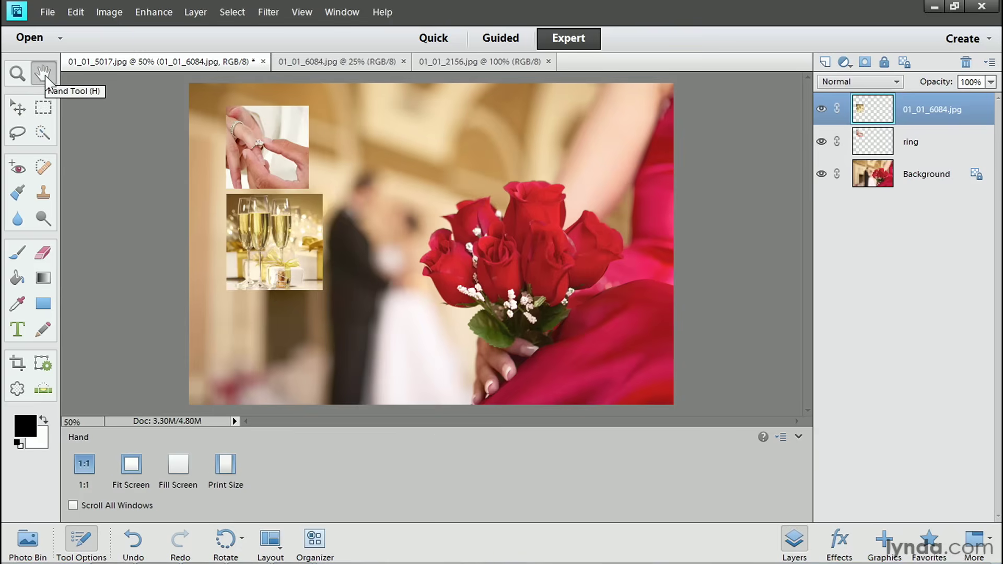
# Step: Rename layer 01_01_6084.jpg to 'champagne'
pyautogui.doubleClick(926, 111)
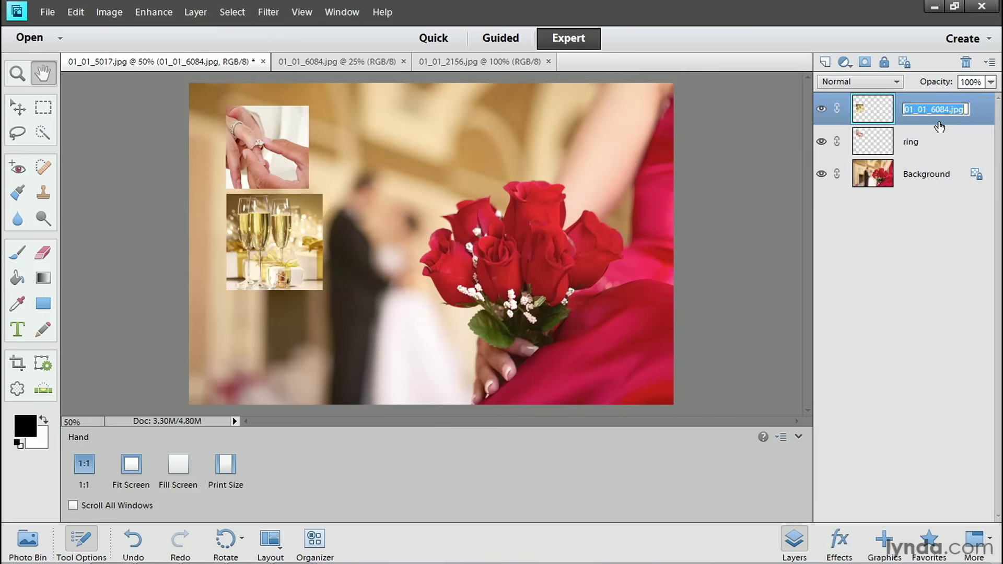
pyautogui.write('cham')
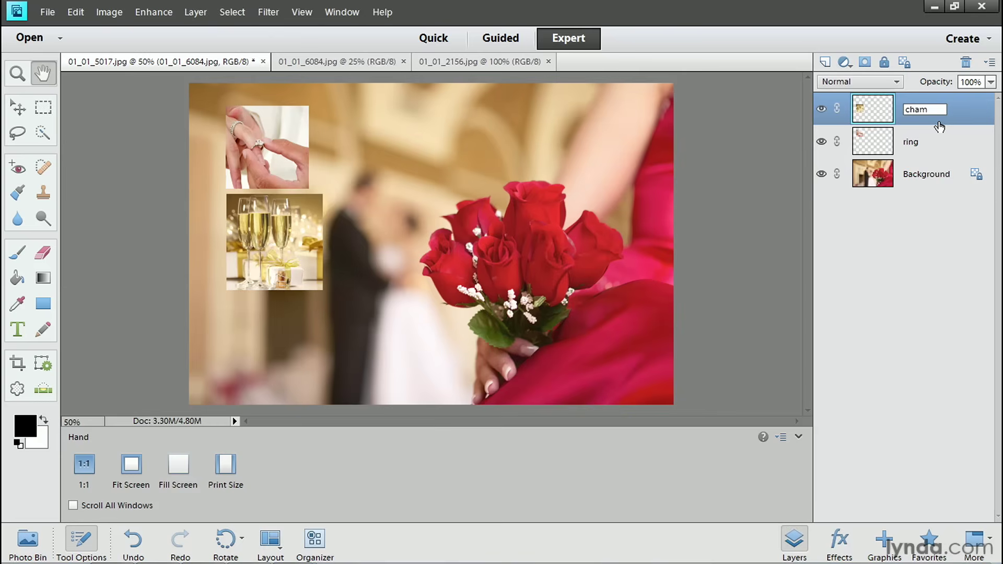
pyautogui.write('pagne')
pyautogui.press('Return')
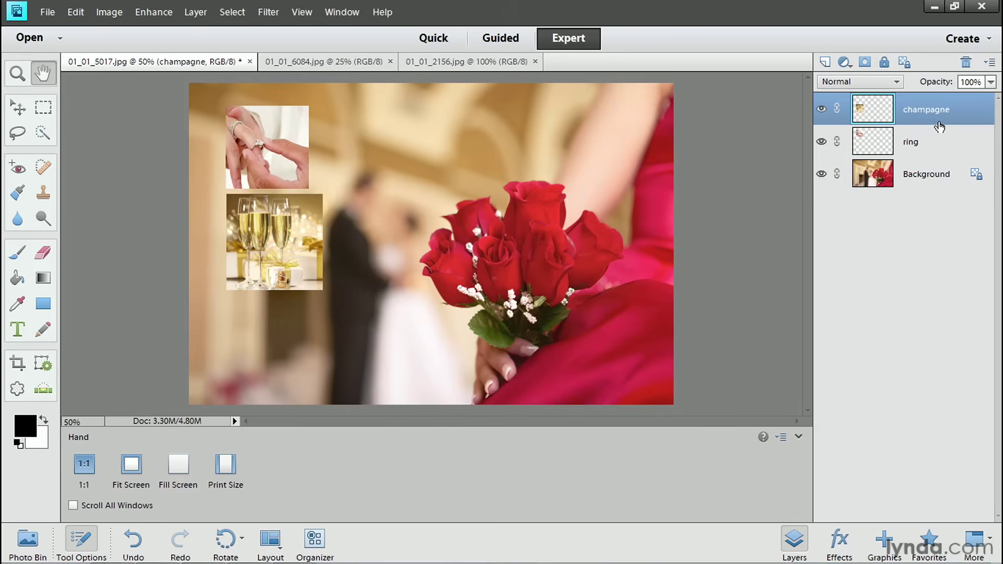
# Step: Place 01_01_6666.jpg via File > Place and shrink it to 21.27% below the champagne photo
pyautogui.click(47, 12)
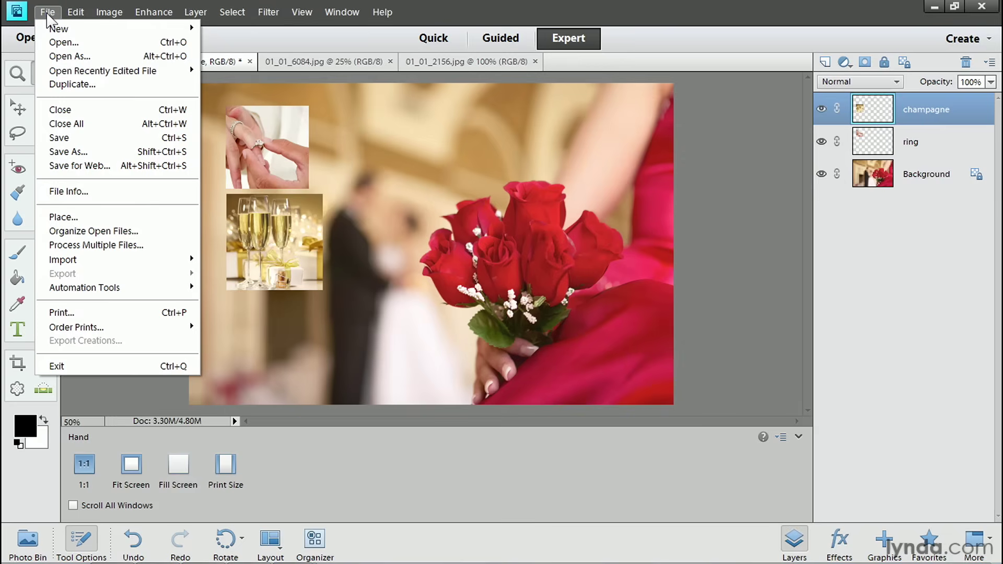
pyautogui.click(67, 216)
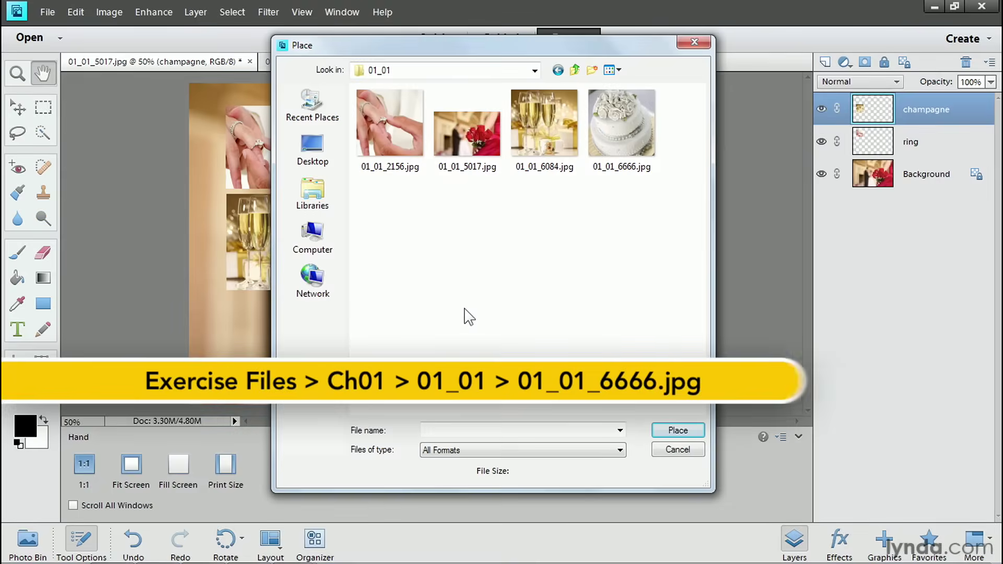
pyautogui.click(620, 139)
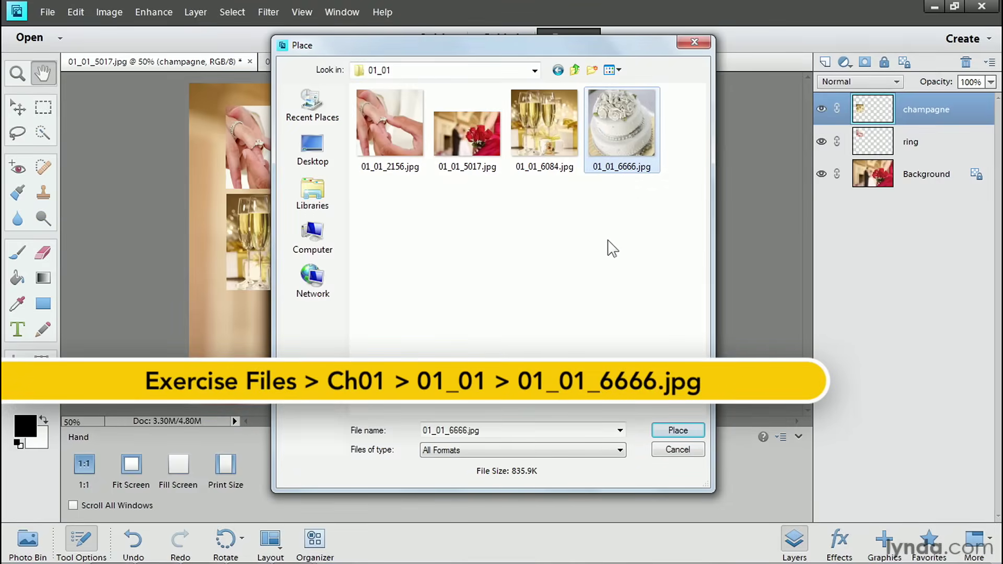
pyautogui.click(669, 431)
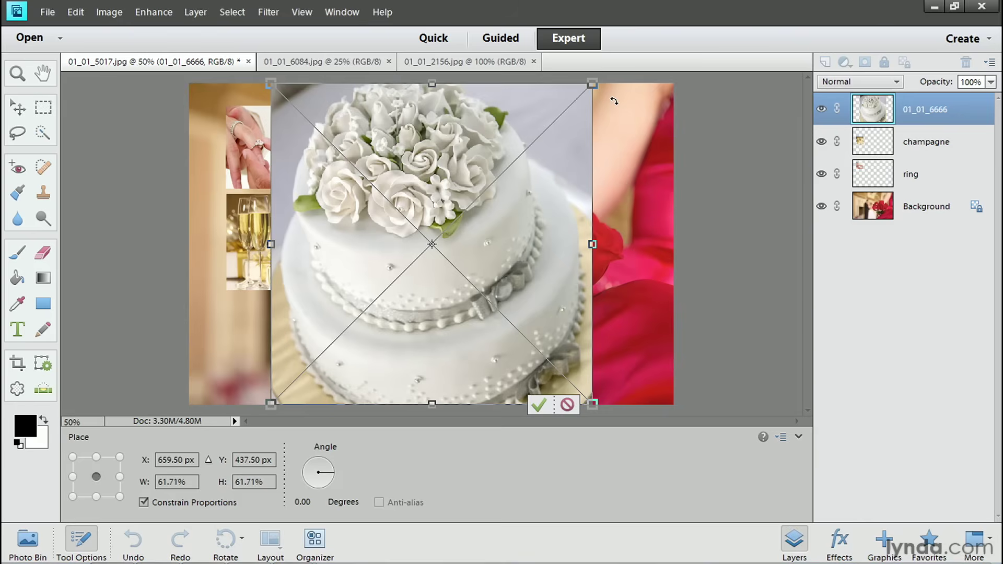
pyautogui.moveTo(592, 84); pyautogui.dragTo(381, 293)
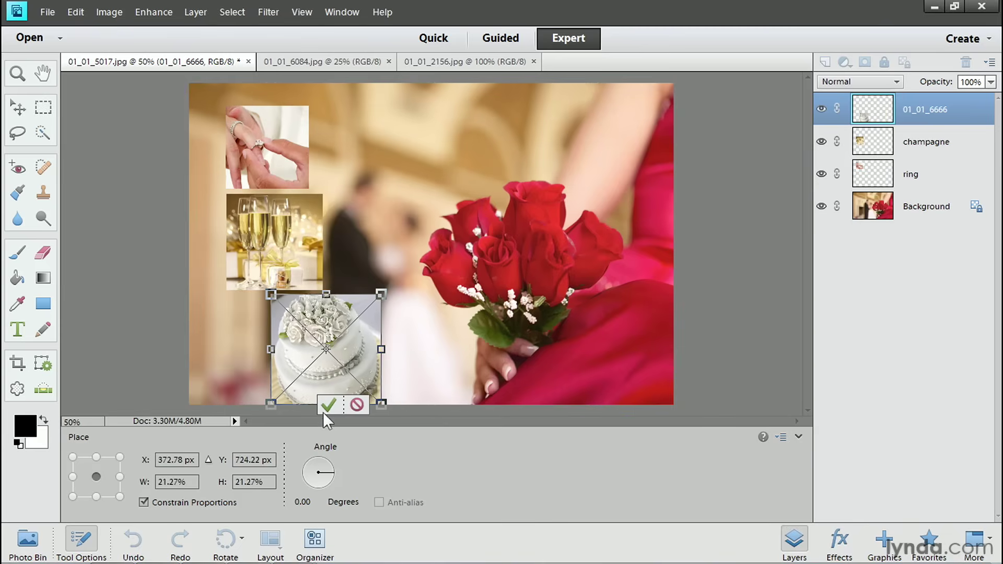
pyautogui.click(327, 410)
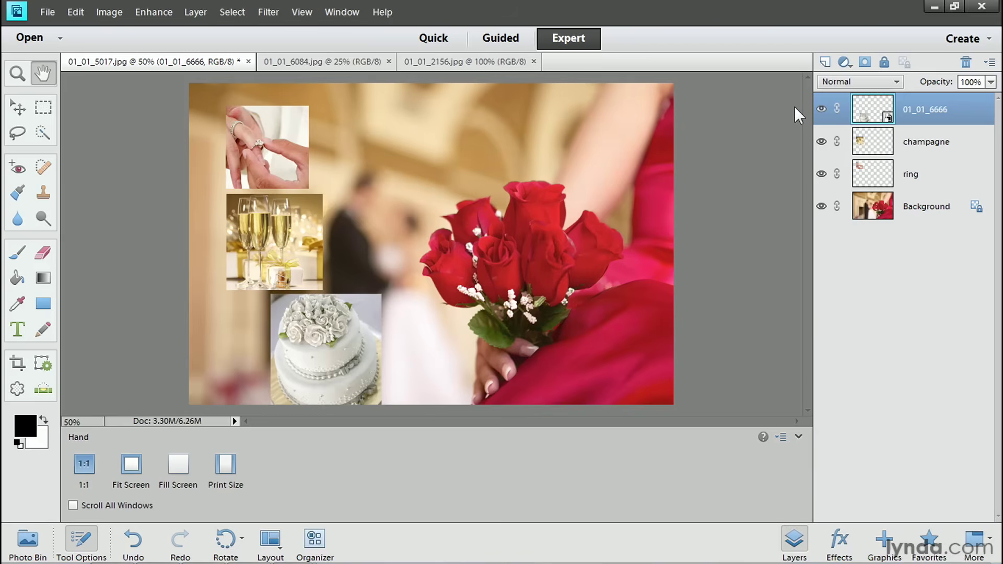
# Step: Rename layer 01_01_6666 to 'cake'
pyautogui.doubleClick(924, 110)
pyautogui.write('cake')
pyautogui.press('Return')
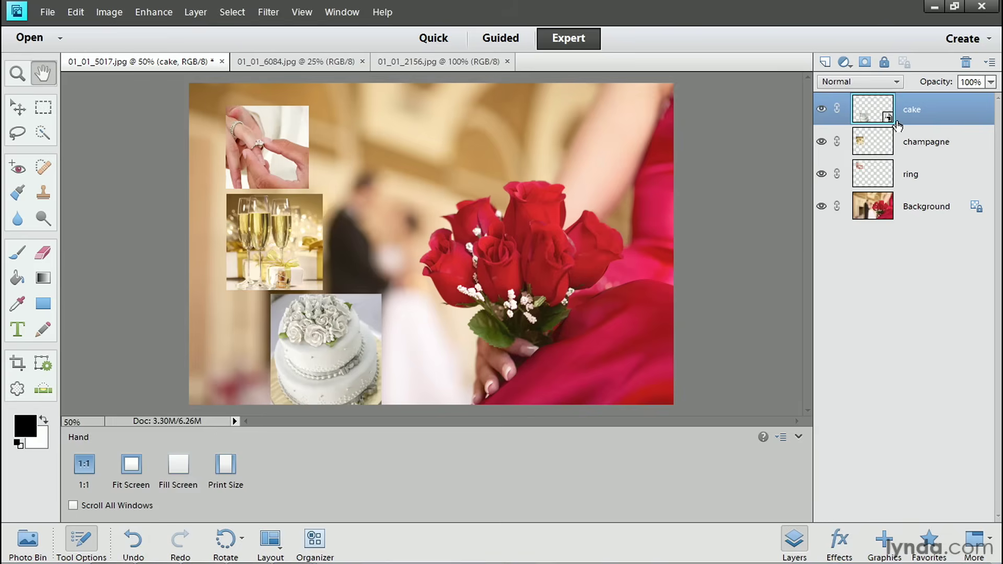
# Step: Shrink the cake photo to a tiny size, then enlarge it far beyond, committing each scale
pyautogui.click(18, 108)
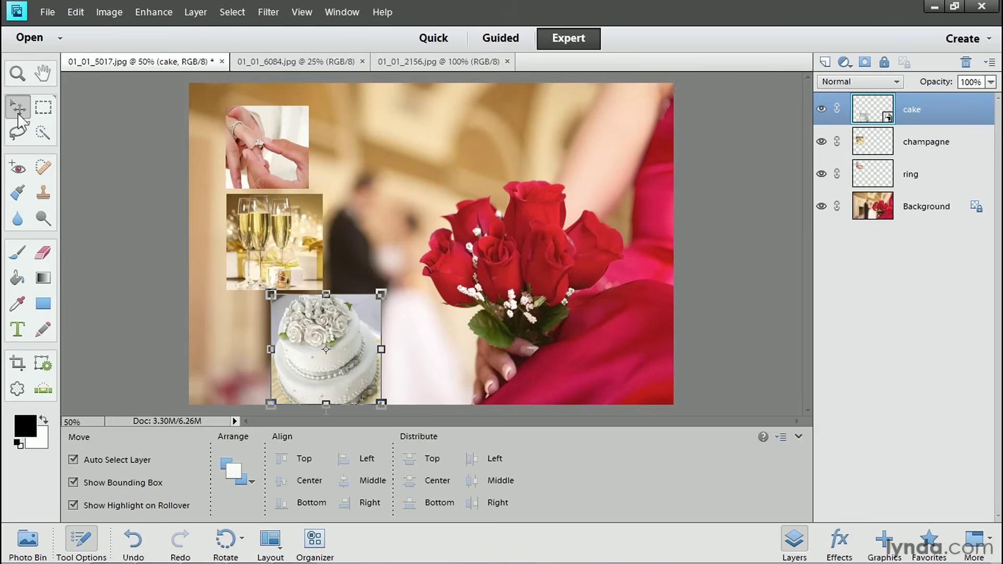
pyautogui.moveTo(381, 294); pyautogui.dragTo(293, 381)
pyautogui.click(241, 406)
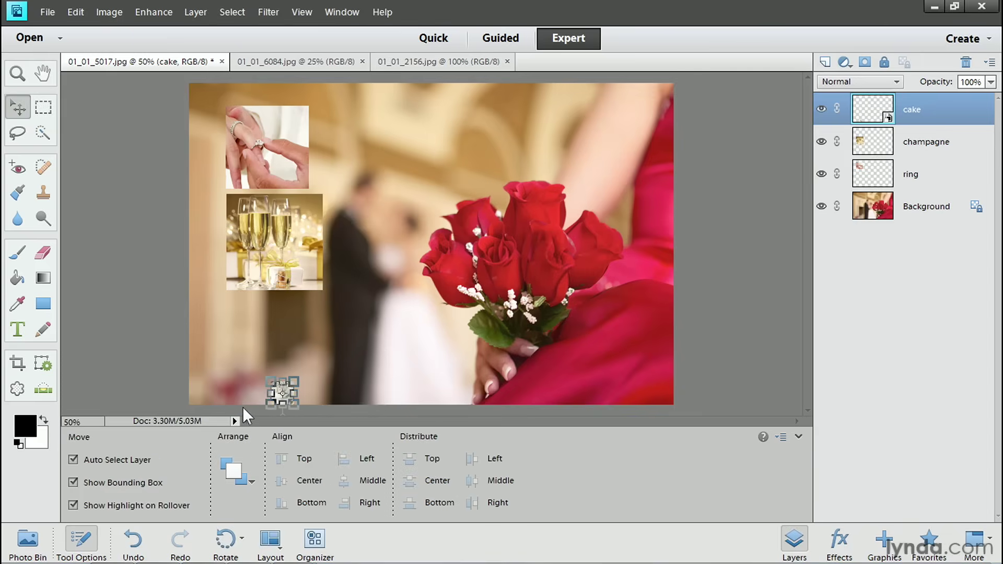
pyautogui.moveTo(295, 381); pyautogui.dragTo(641, 139)
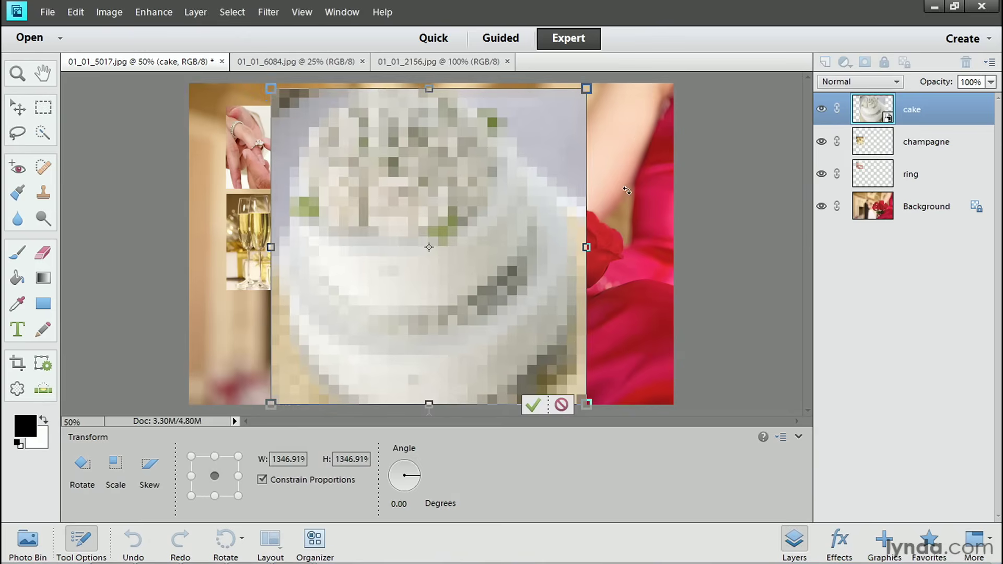
pyautogui.click(539, 406)
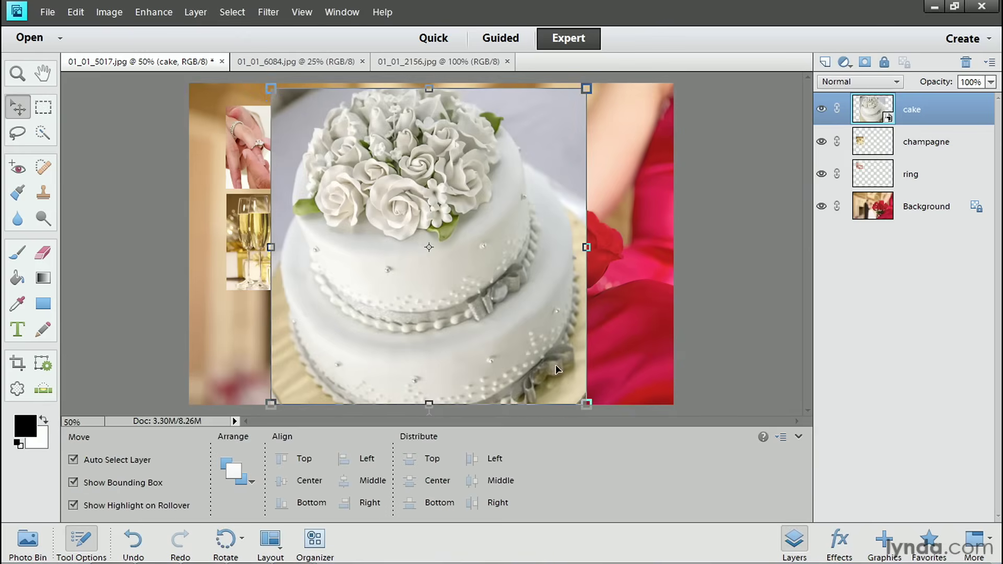
# Step: Scale the cake photo back to about 28% and align it directly under the champagne photo
pyautogui.moveTo(586, 89); pyautogui.dragTo(387, 326)
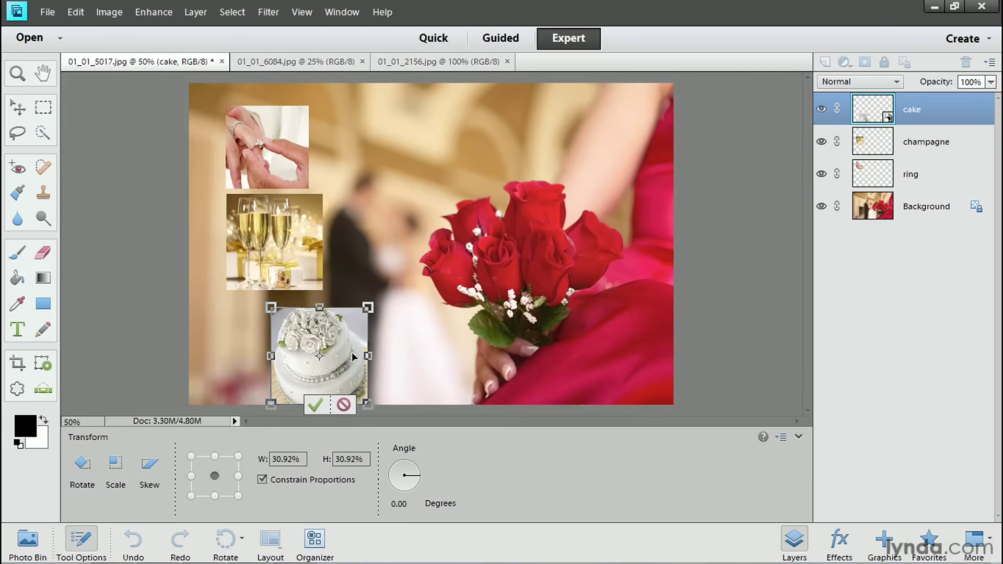
pyautogui.moveTo(348, 357); pyautogui.dragTo(299, 339)
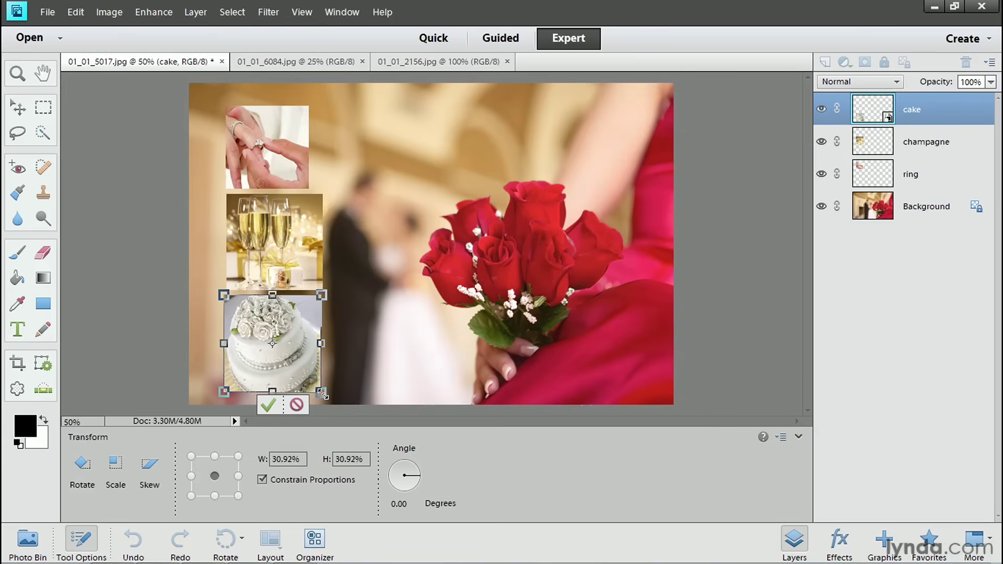
pyautogui.moveTo(317, 393); pyautogui.dragTo(308, 384)
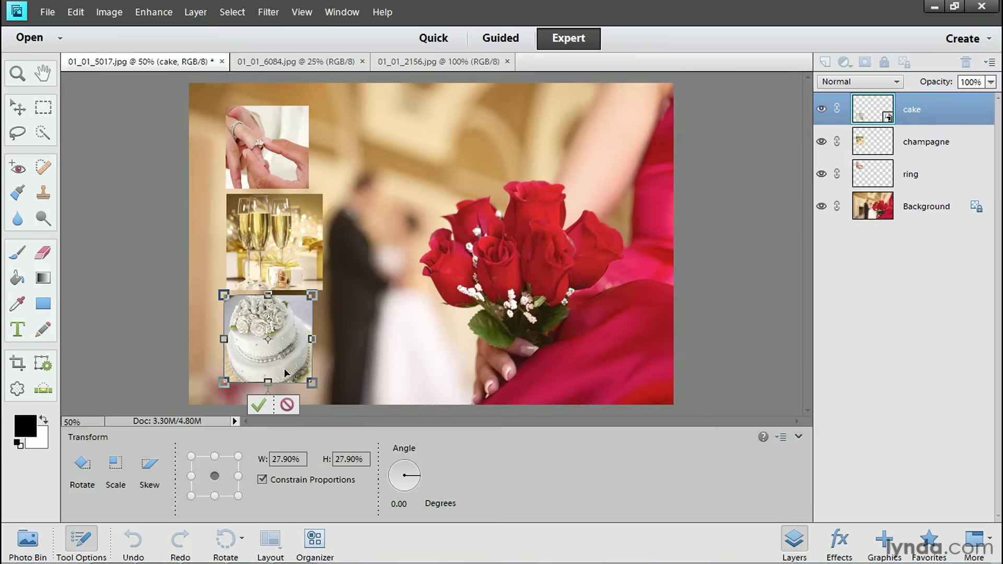
pyautogui.click(259, 404)
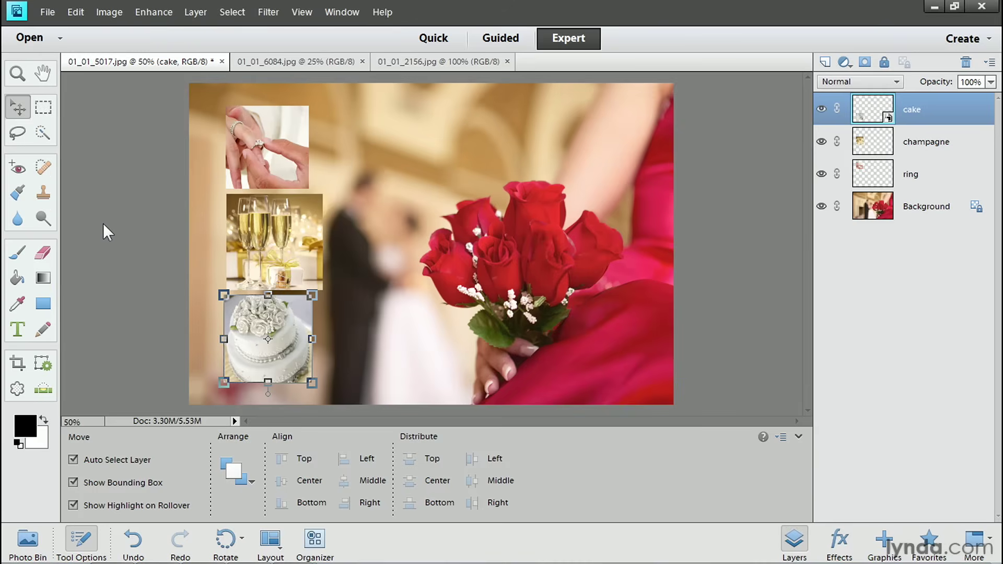
# Step: Use the Dodge tool on the cake photo and accept simplifying its Smart Layer
pyautogui.click(46, 222)
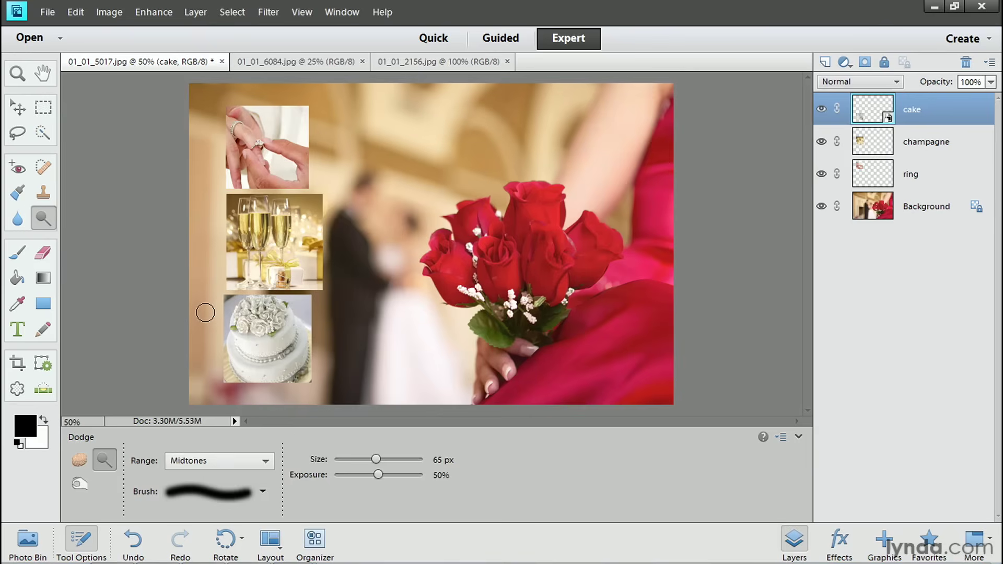
pyautogui.click(222, 336)
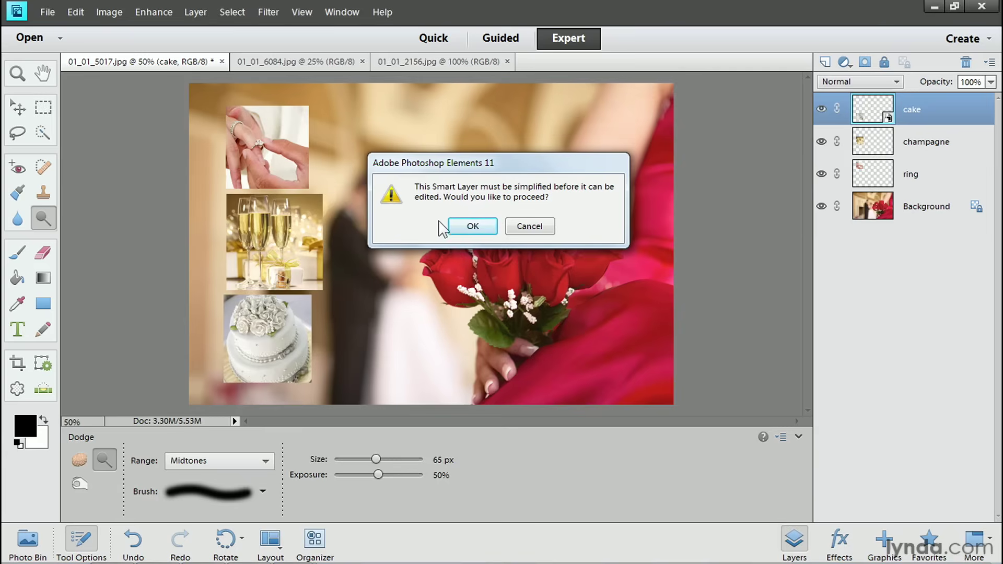
pyautogui.click(470, 226)
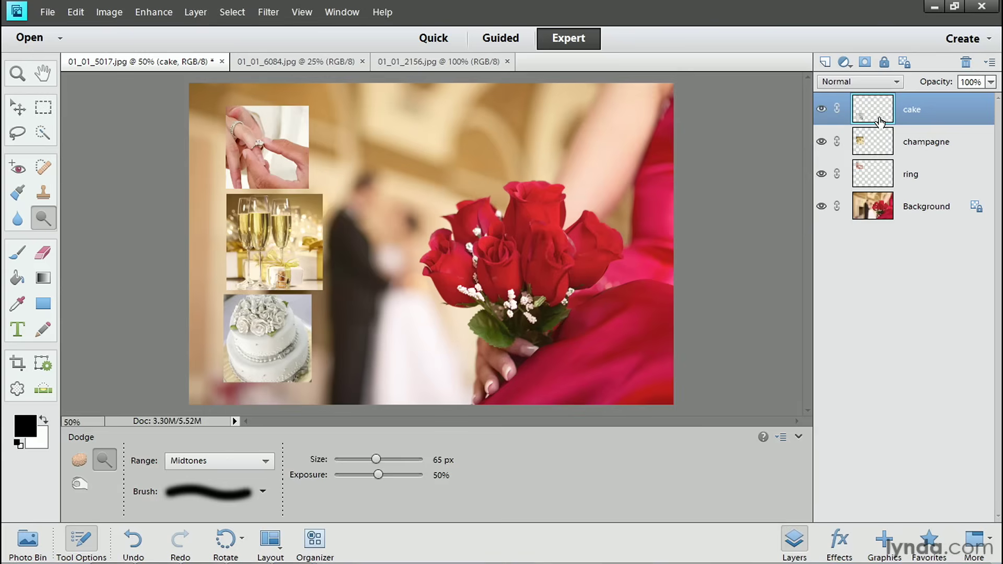